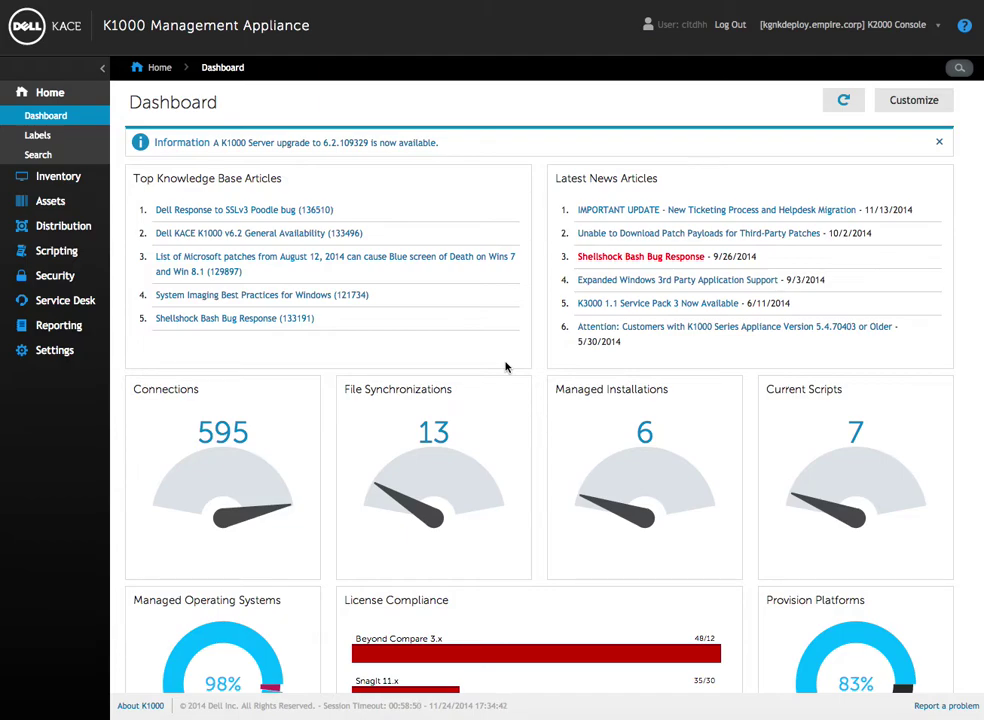
Open Inventory's Software Catalog on the Discovered tab and browse the 1,370 discovered titles.
mouse_move(380, 175)
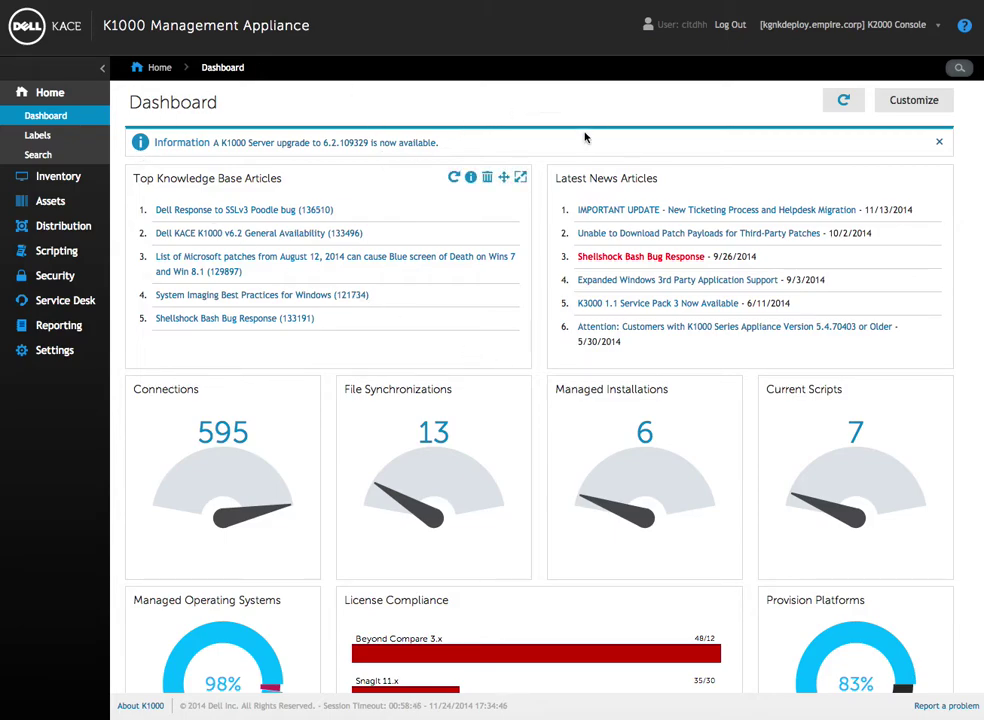
scroll(585, 137, down, 3)
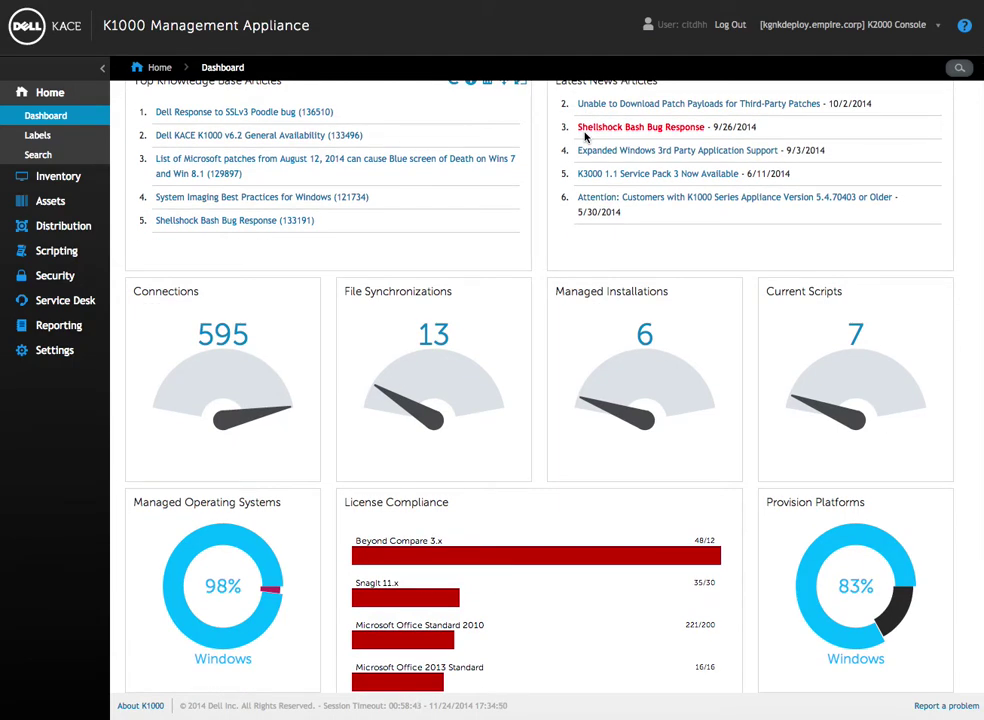
click(59, 179)
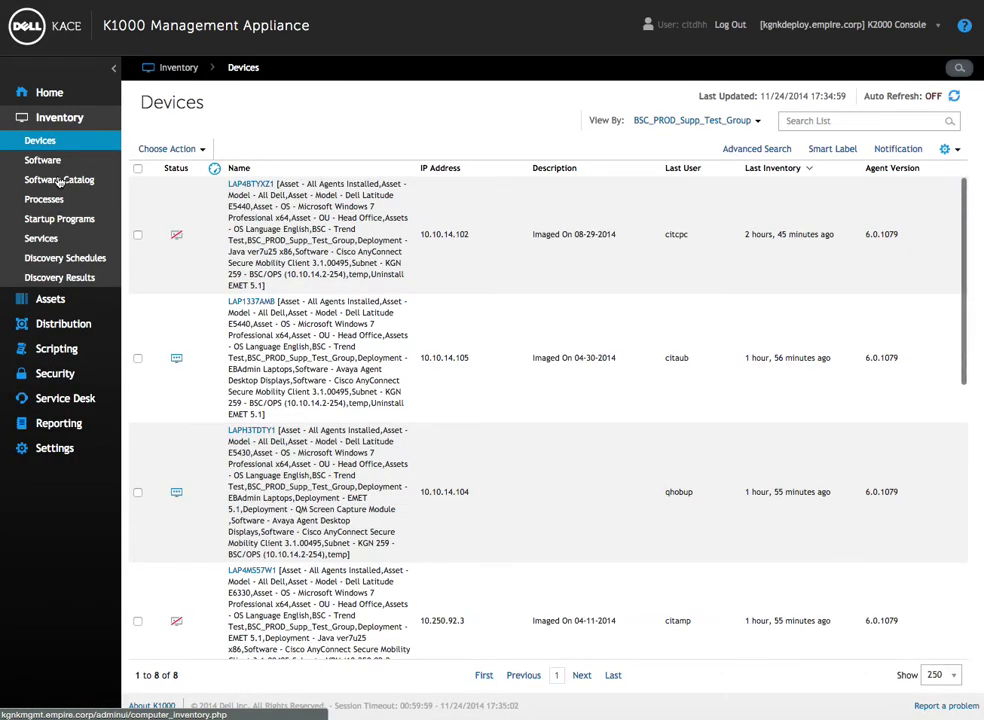
click(59, 186)
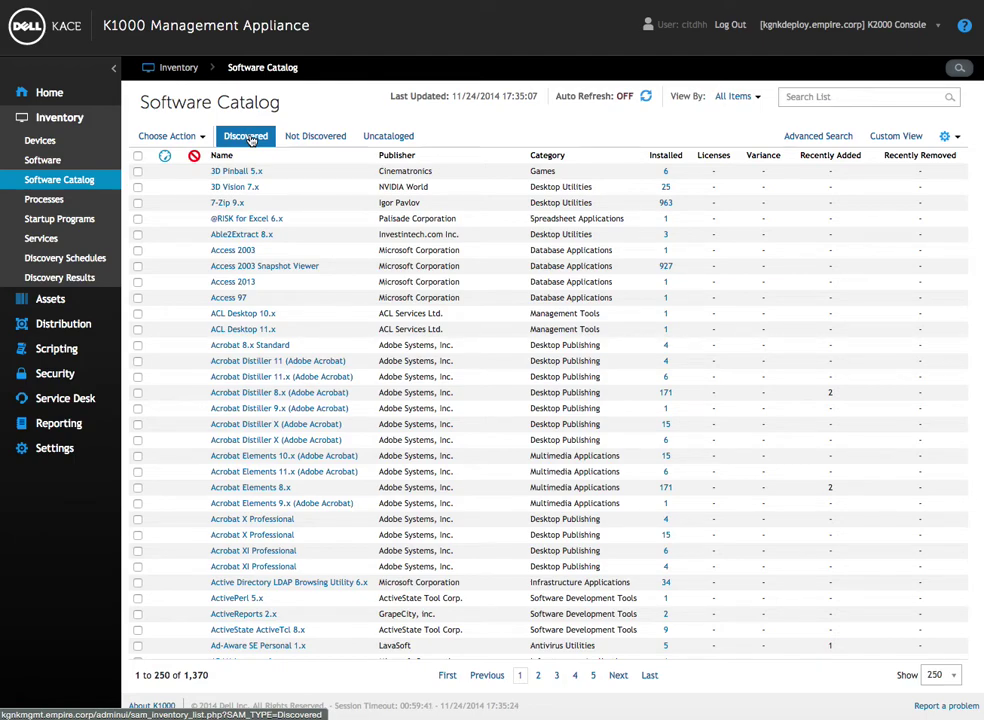
click(250, 139)
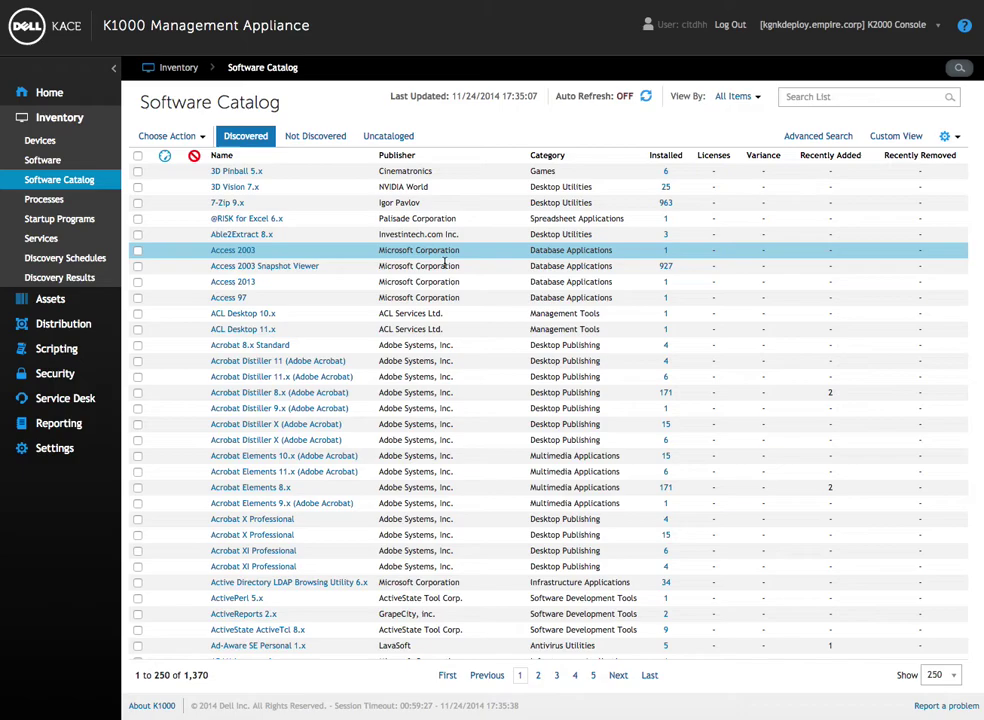
scroll(400, 378, down, 5)
scroll(372, 377, down, 15)
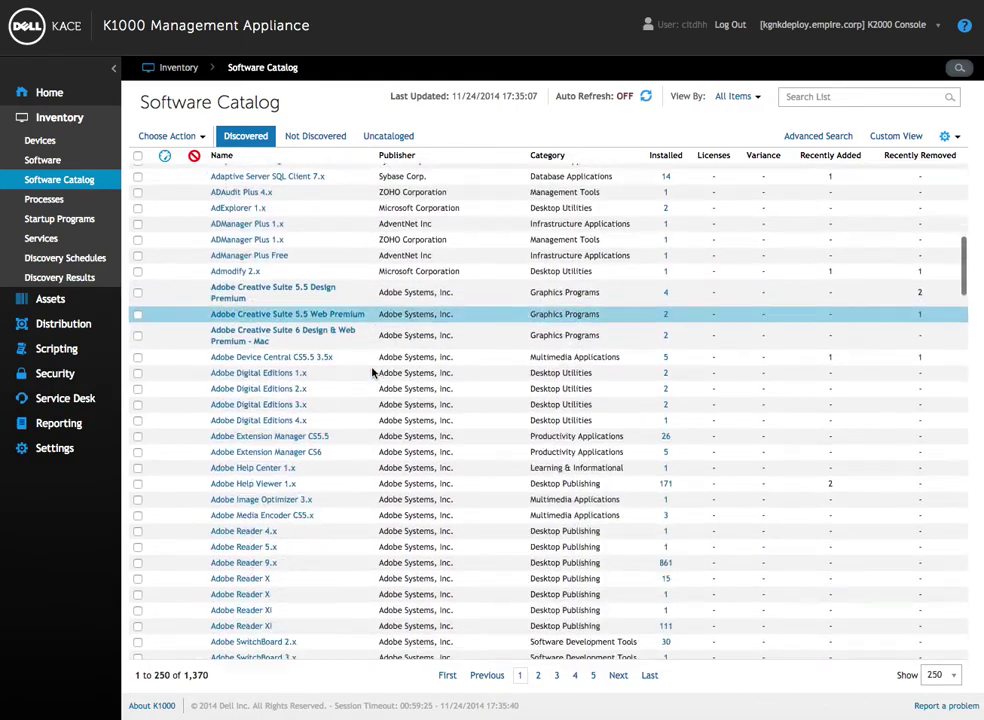
scroll(372, 373, down, 2)
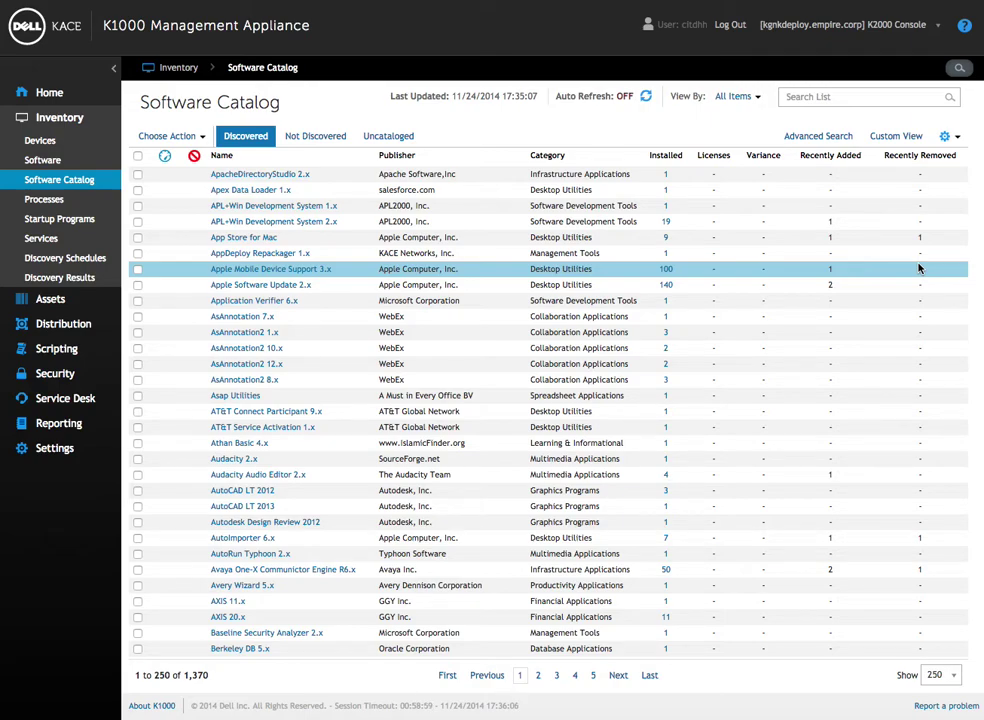
Search the software list for 'Office 2013'.
click(848, 97)
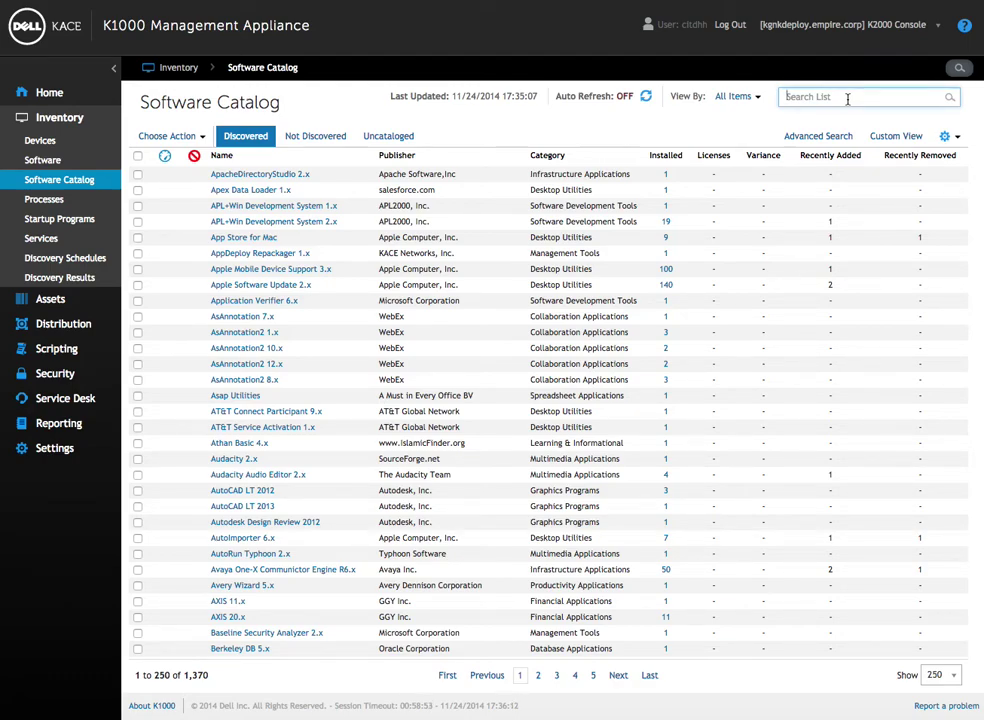
text(Offi)
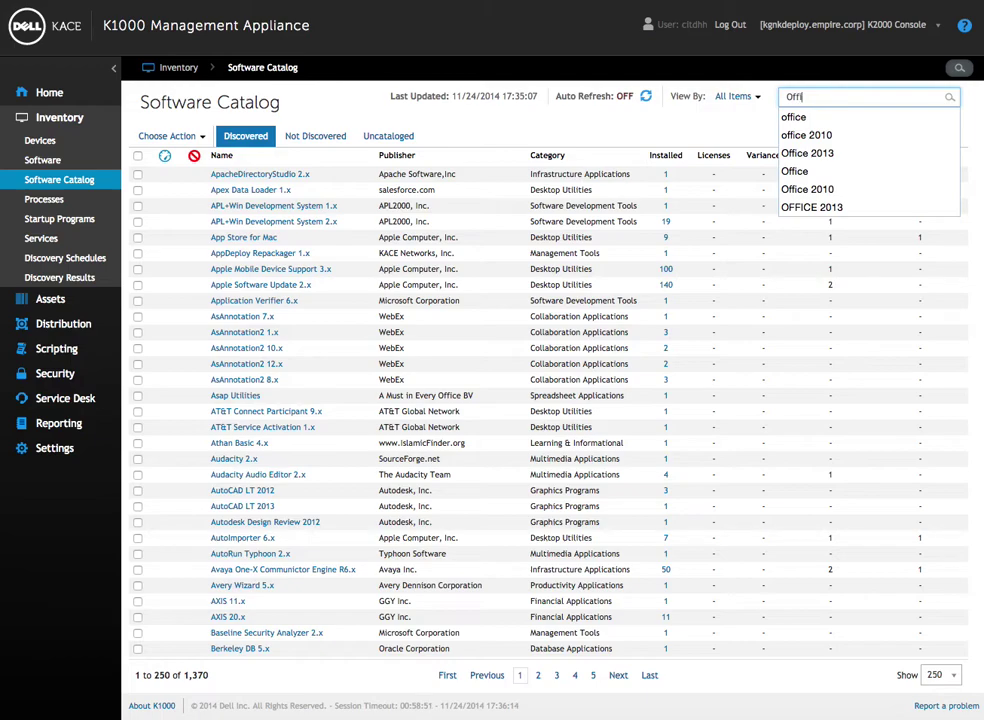
text(ce 2013)
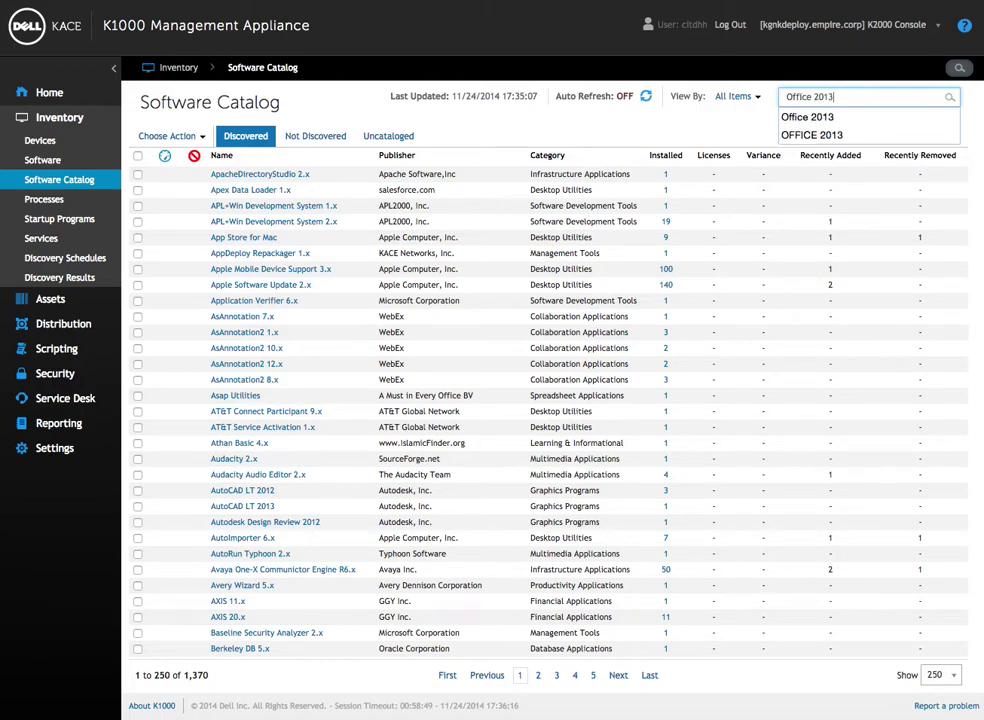
key(Return)
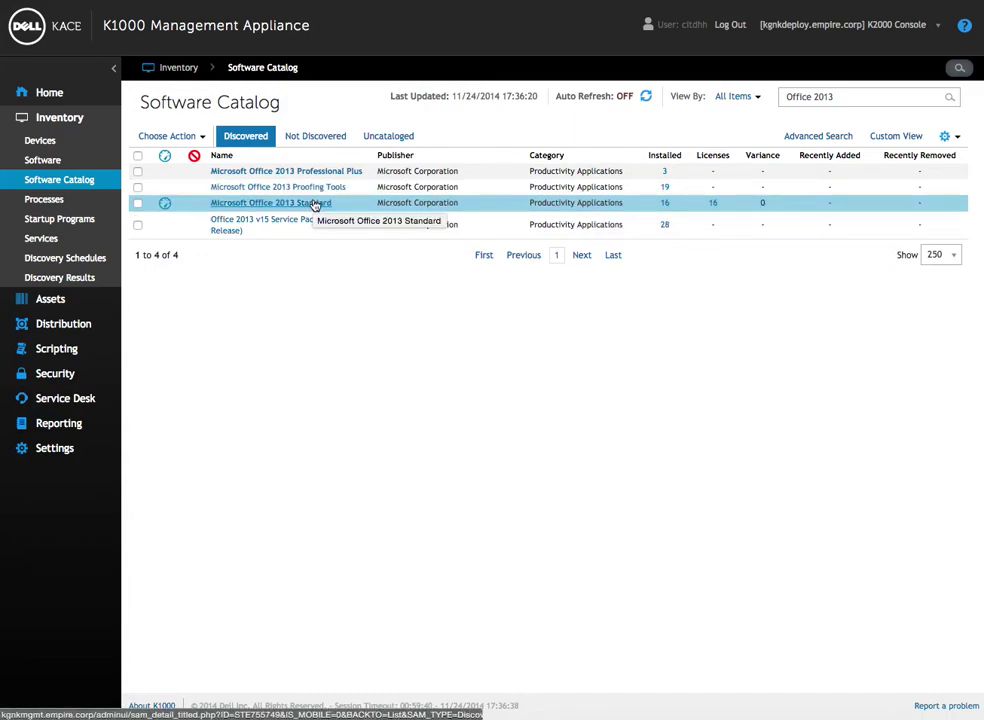
Open the Microsoft Office 2013 Standard catalog detail page (16 installed, 16 licenses).
click(315, 204)
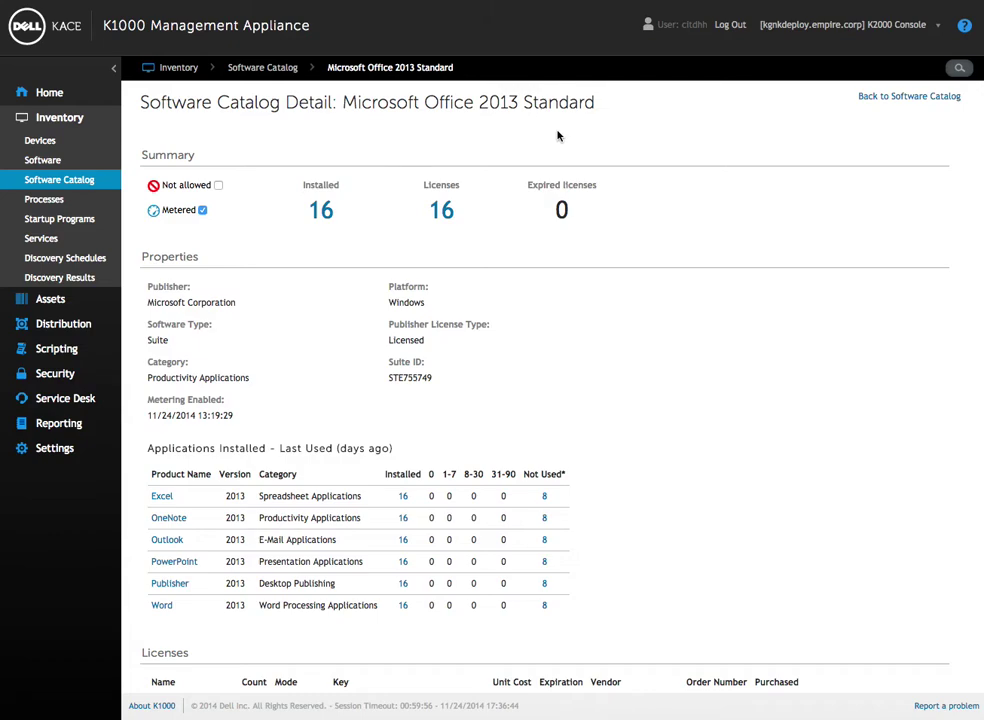
scroll(558, 136, down, 1)
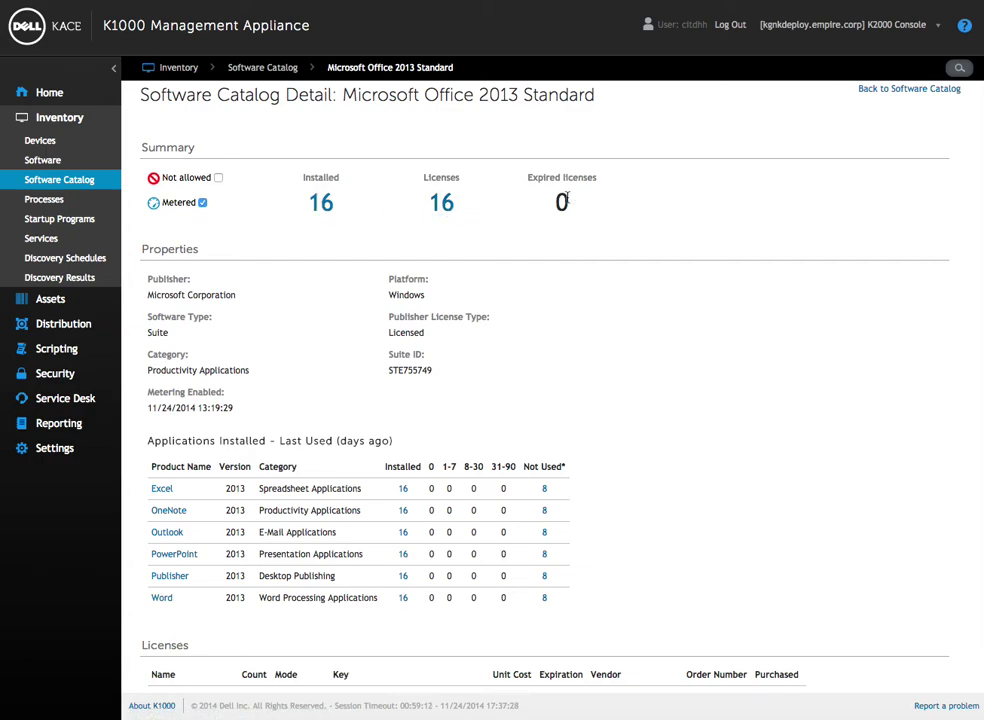
scroll(566, 200, down, 2)
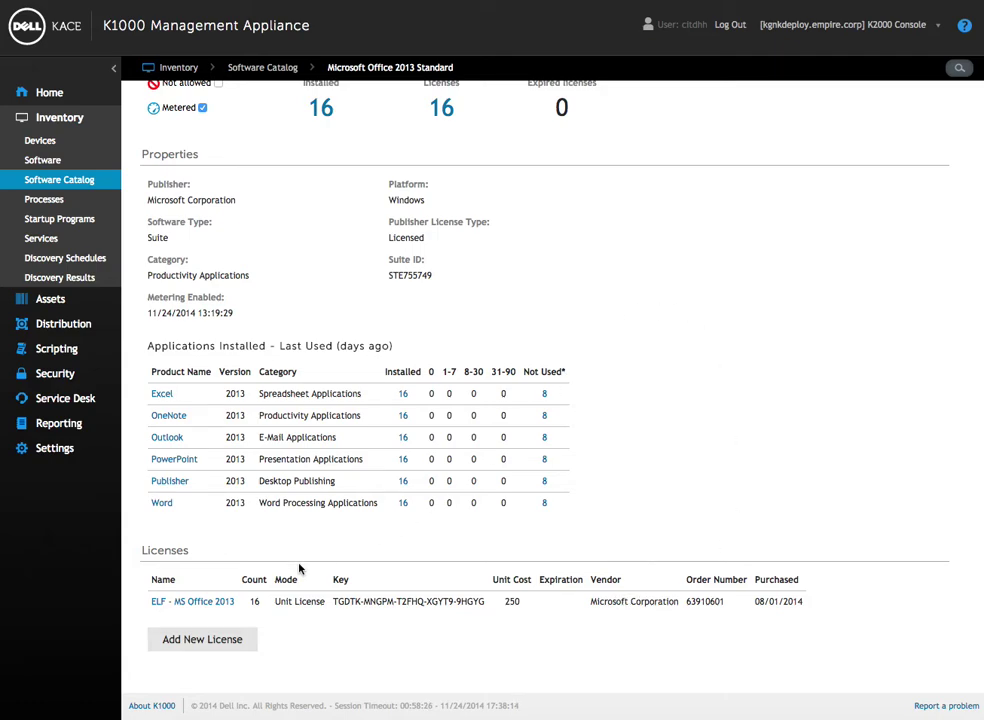
Name the license 'BSC TEST LICENSE' with a license count of 10.
click(223, 647)
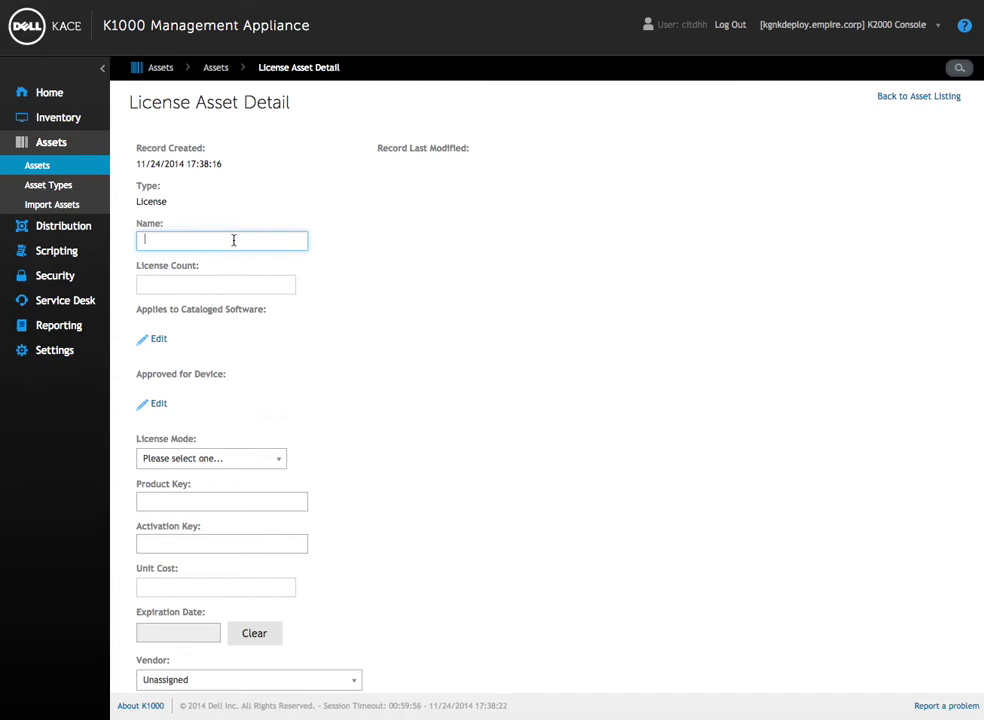
text(BSC TEST LICENSE)
key(Tab)
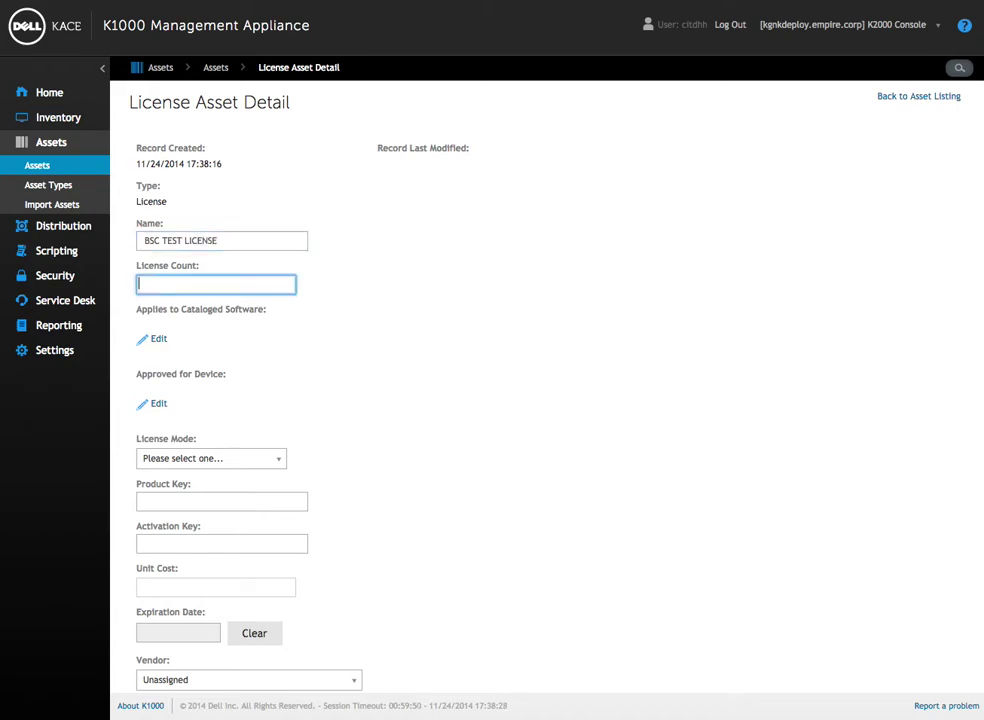
text(10)
key(Tab)
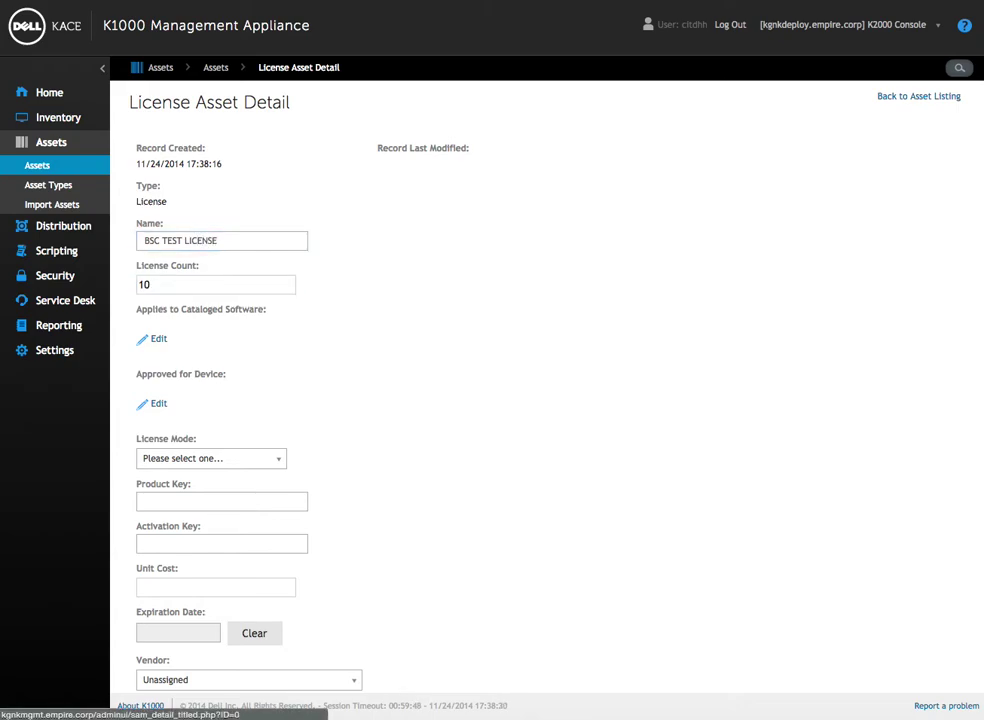
Show the available License Mode options.
scroll(338, 357, down, 1)
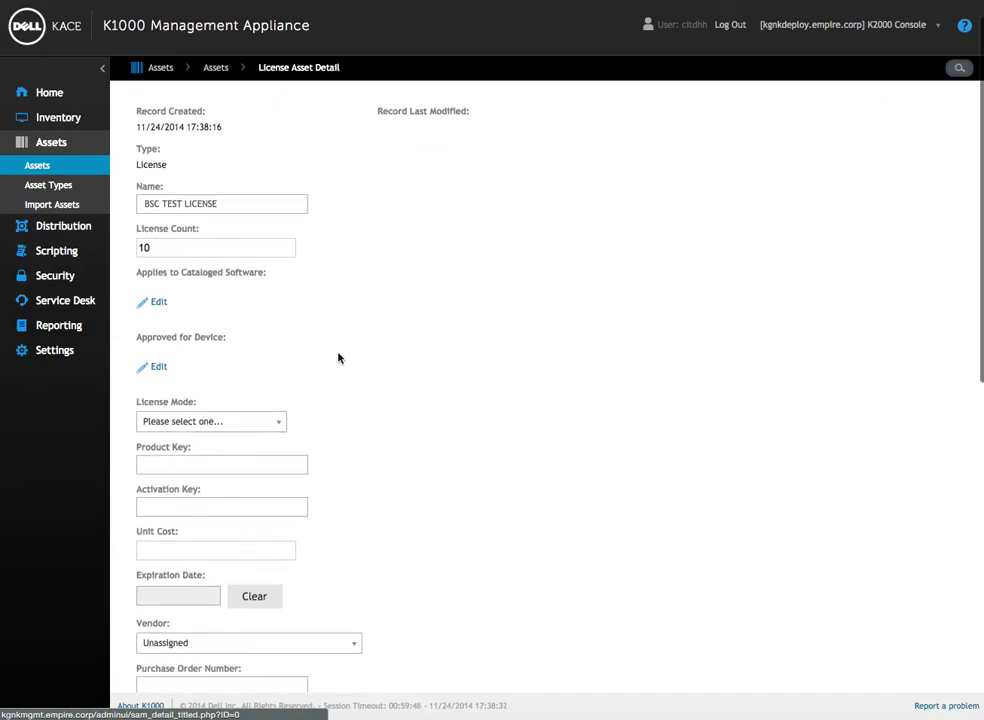
scroll(338, 357, down, 1)
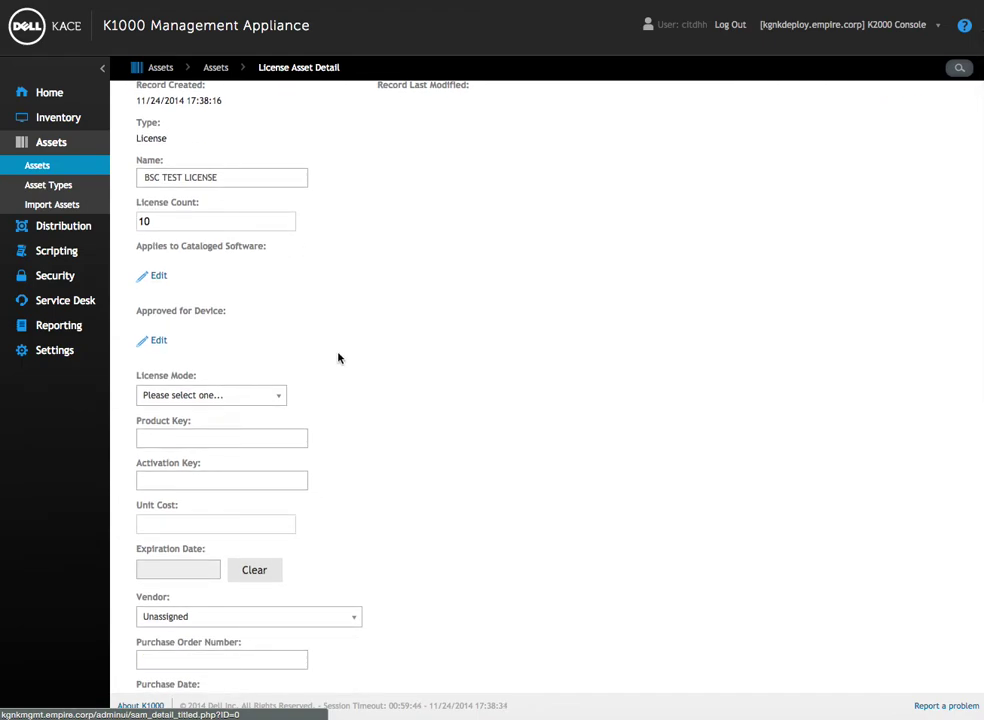
scroll(338, 357, down, 4)
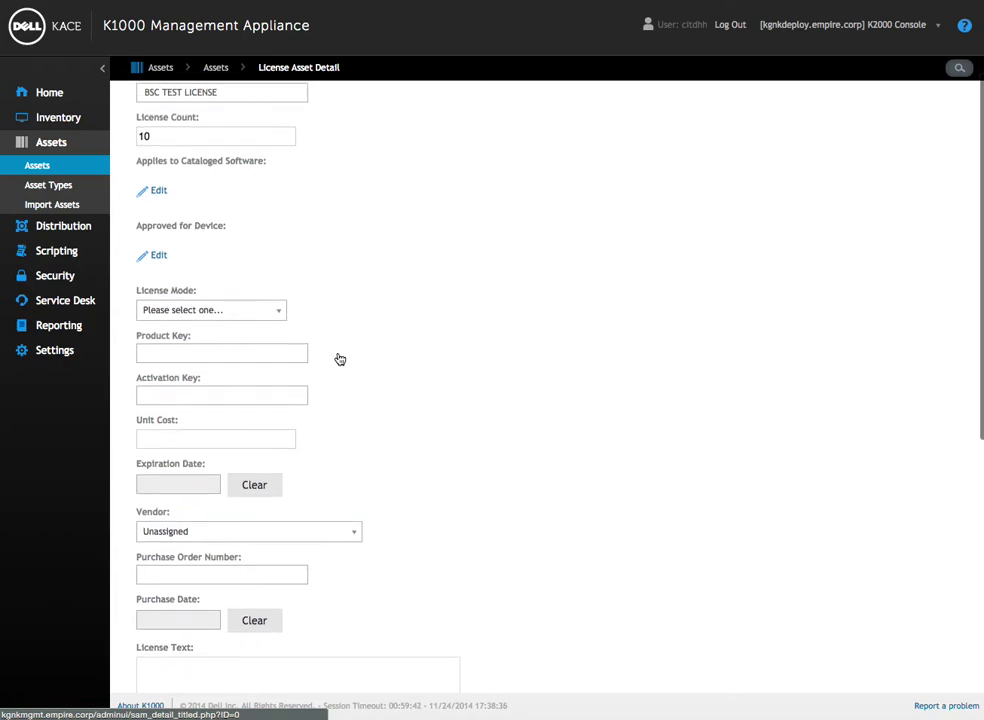
click(248, 234)
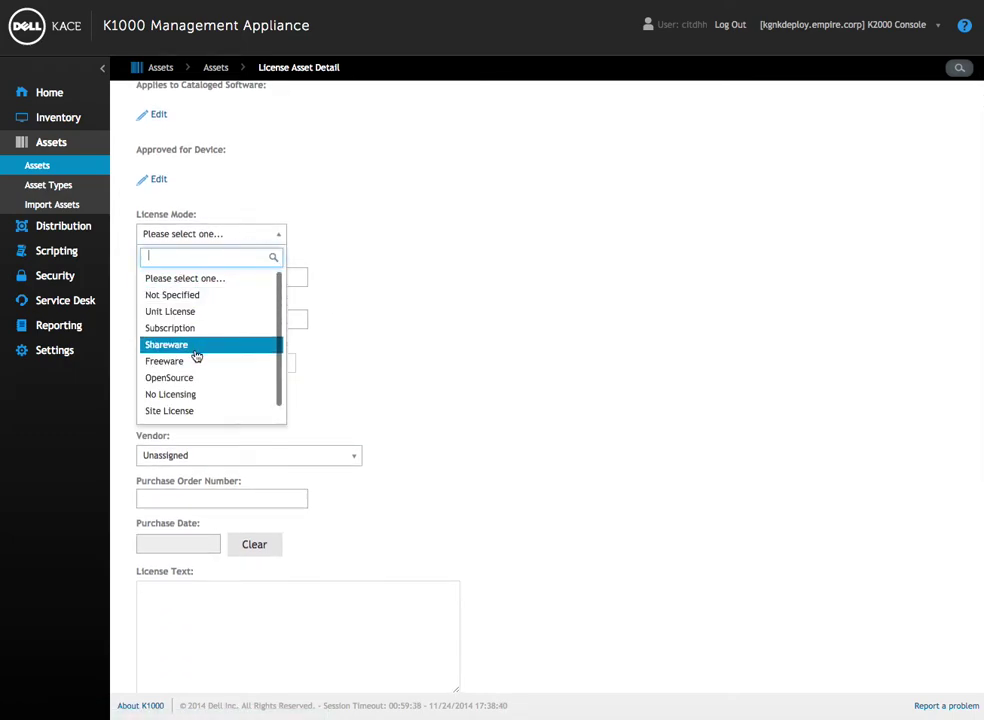
scroll(196, 365, down, 1)
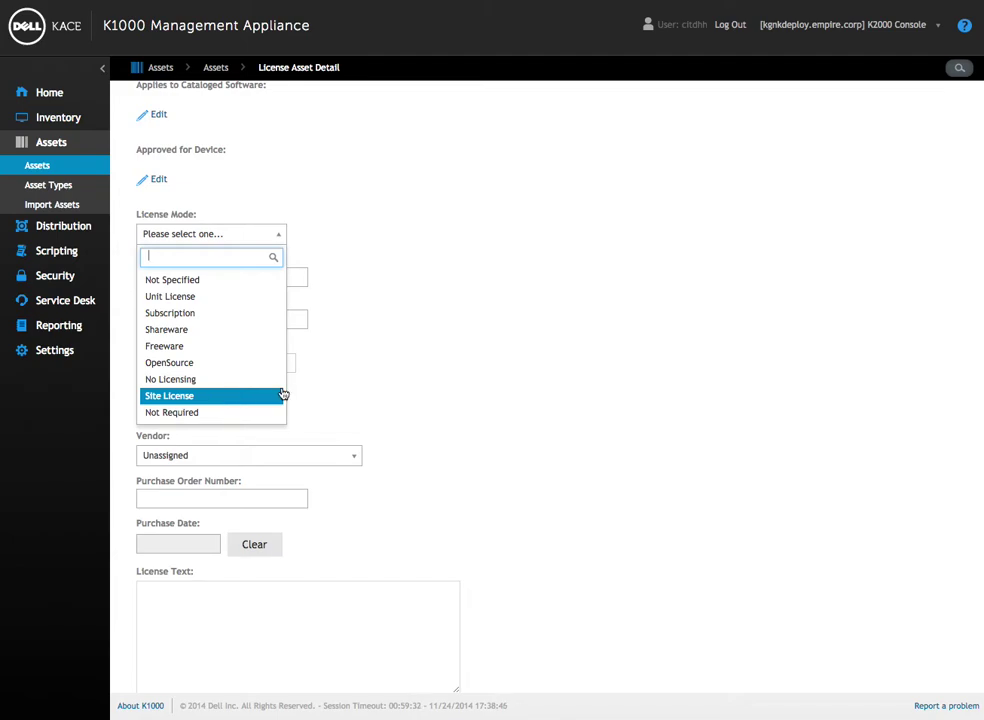
click(204, 337)
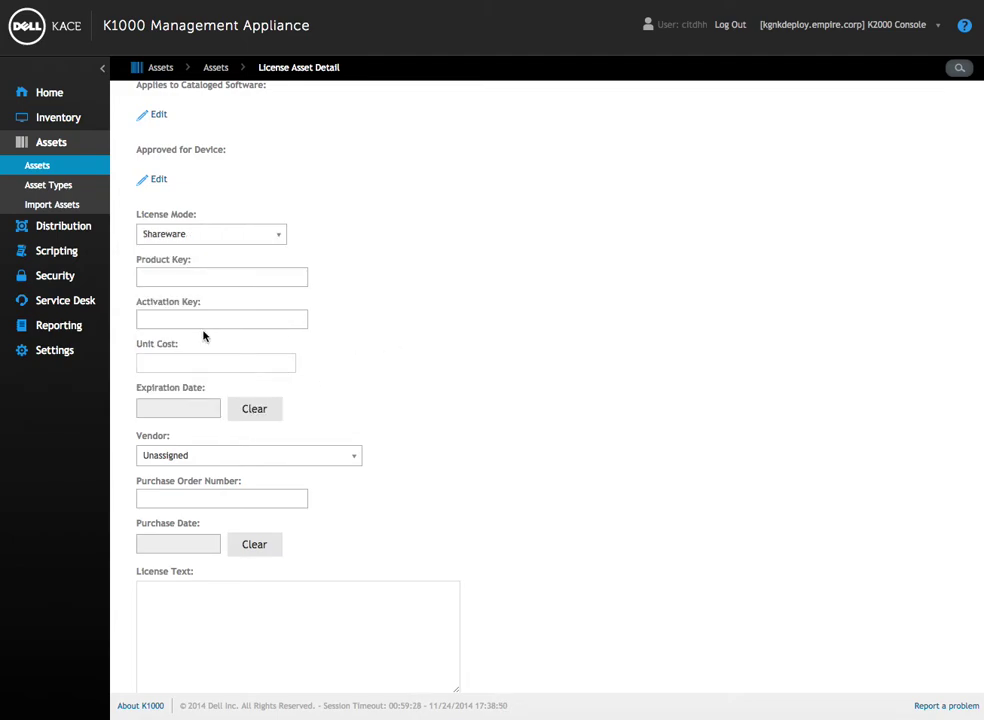
click(248, 272)
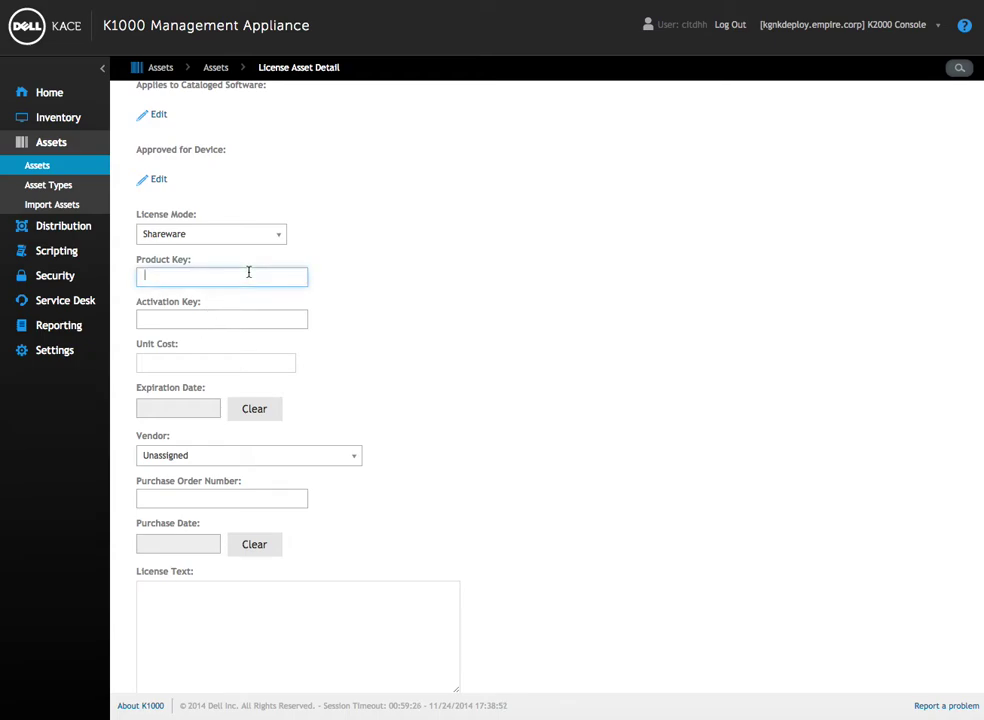
text(123456)
key(Tab)
text(q324231)
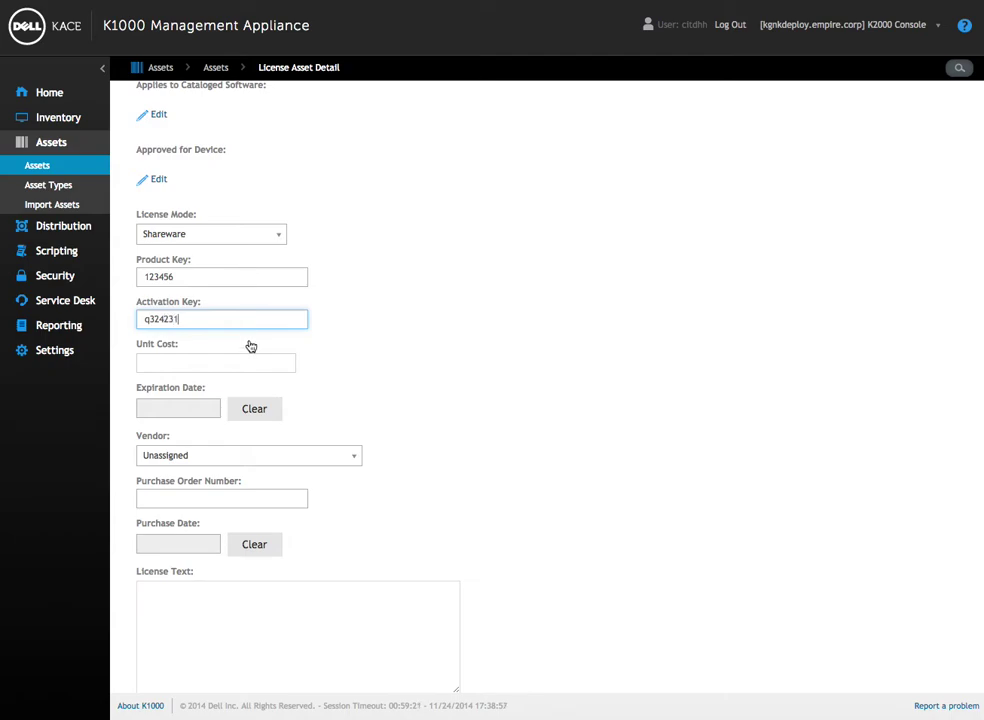
Enter a unit cost of 250.
click(244, 359)
text(250)
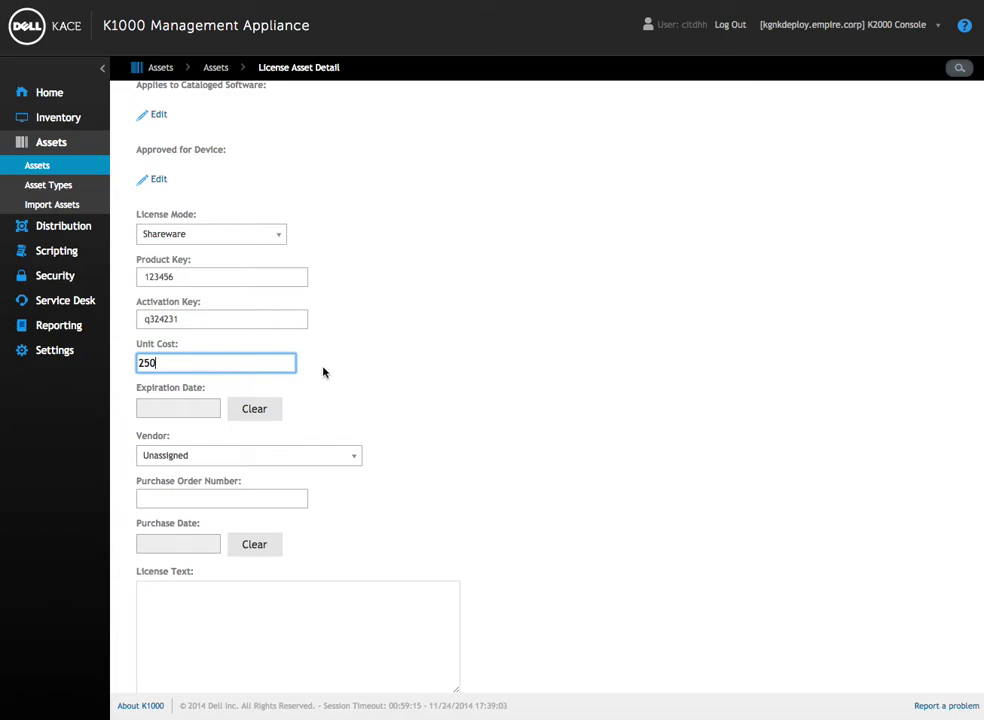
scroll(323, 372, up, 3)
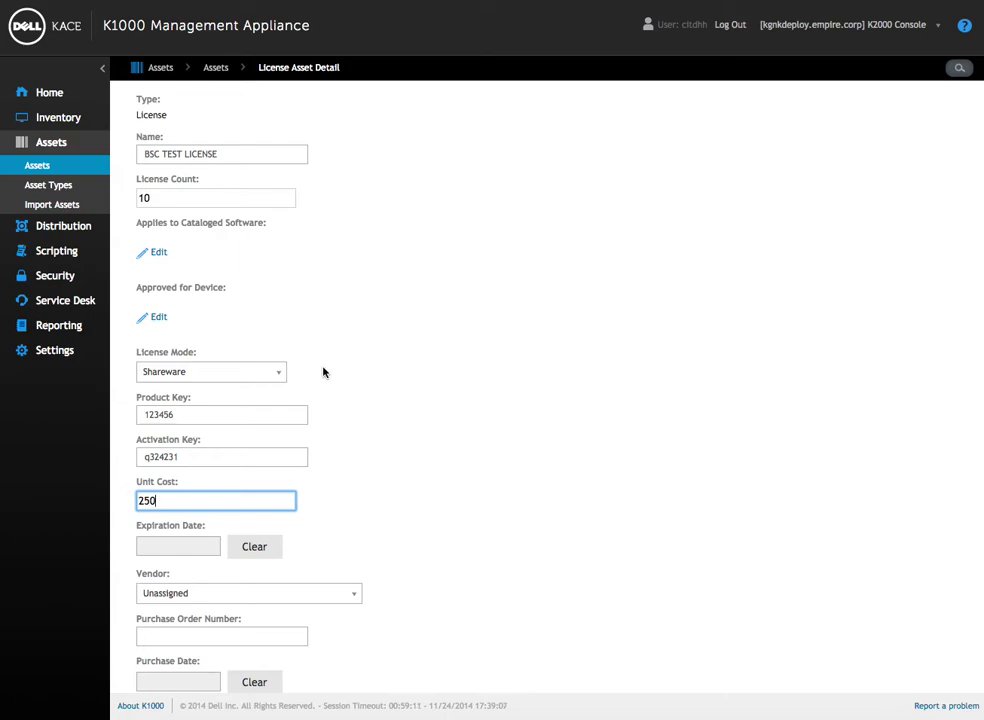
scroll(324, 372, down, 1)
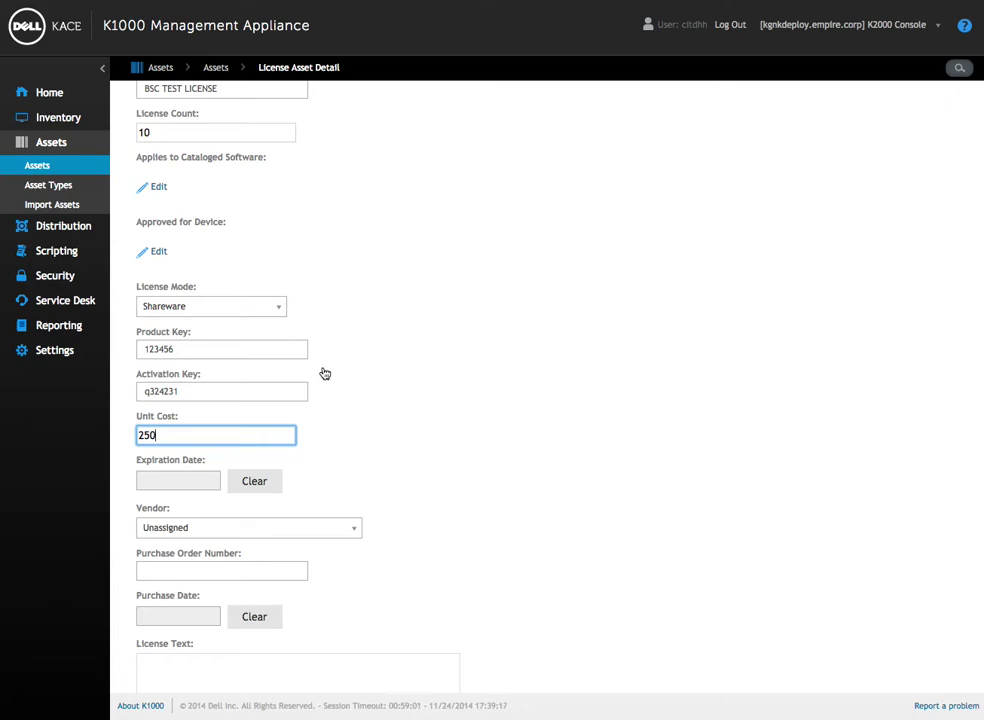
scroll(325, 373, down, 3)
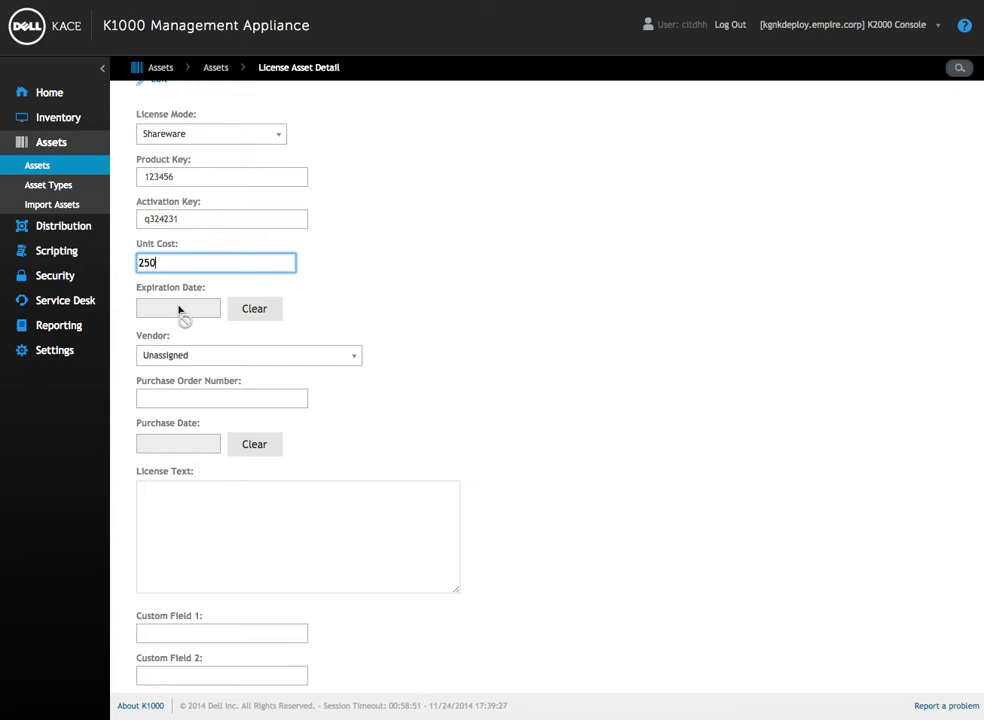
Set the vendor to Microsoft Corporation and the purchase date to 11/05/2014.
click(311, 356)
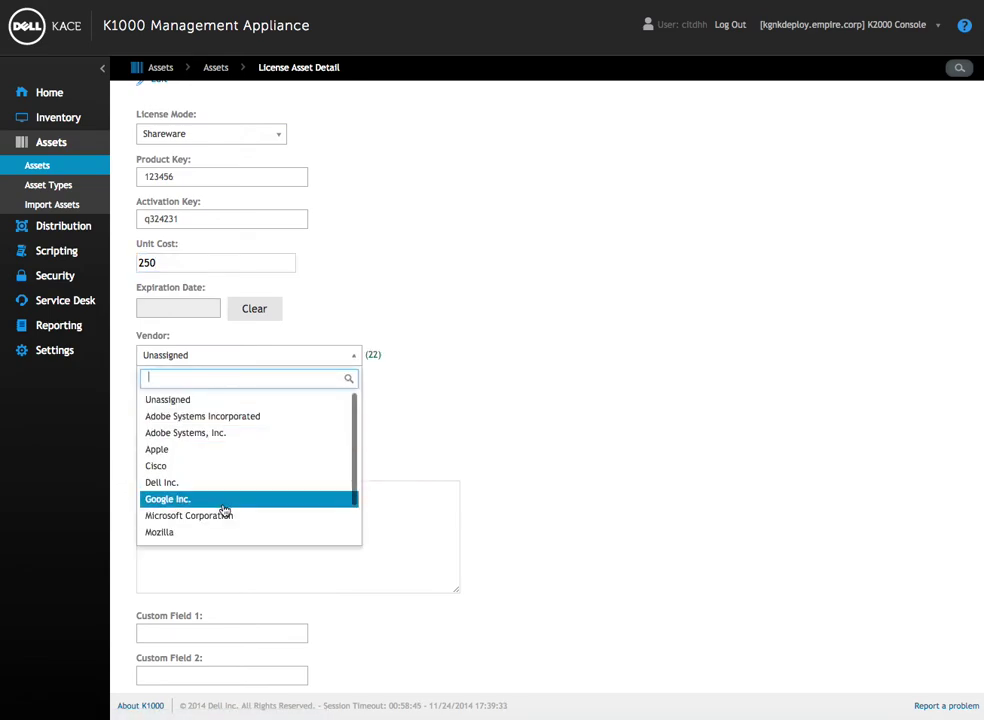
click(215, 515)
click(208, 397)
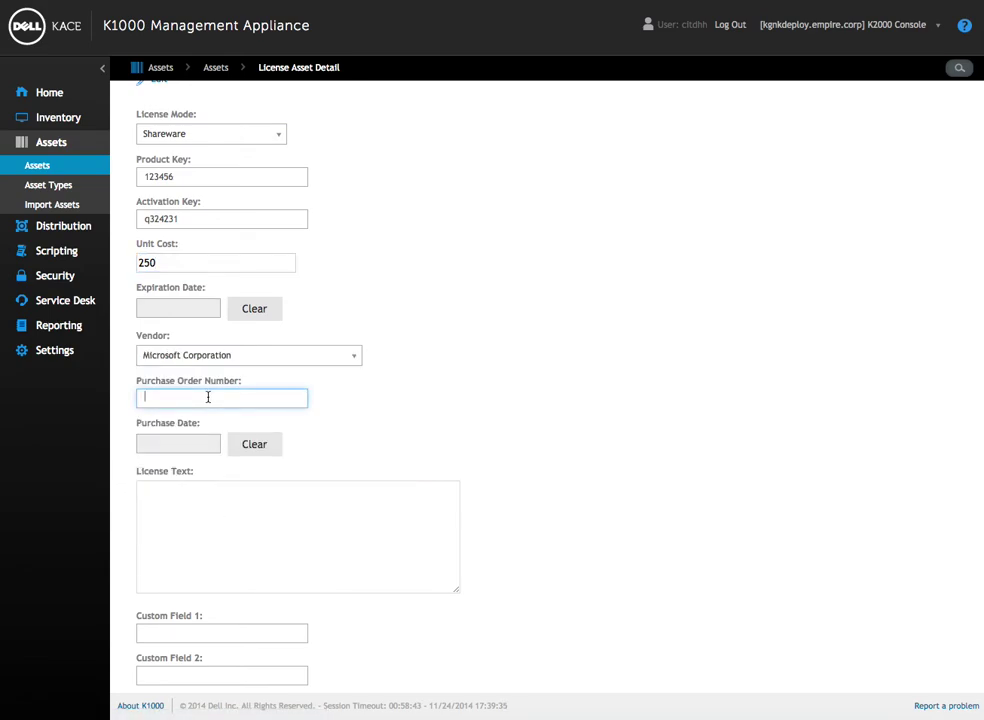
scroll(476, 420, down, 2)
scroll(476, 420, down, 2)
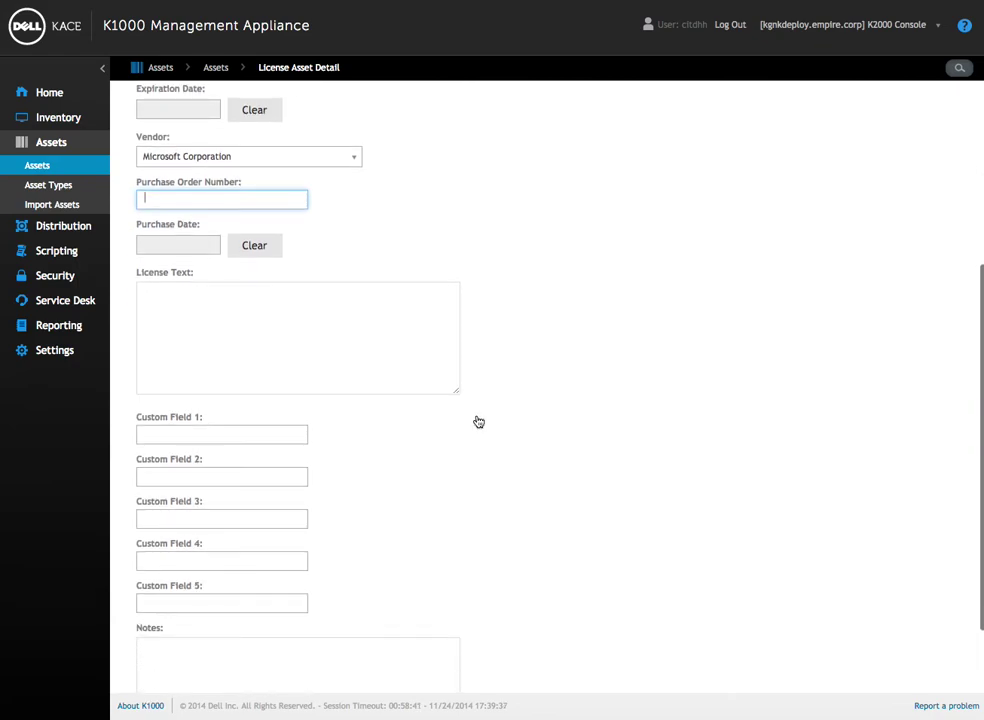
click(192, 254)
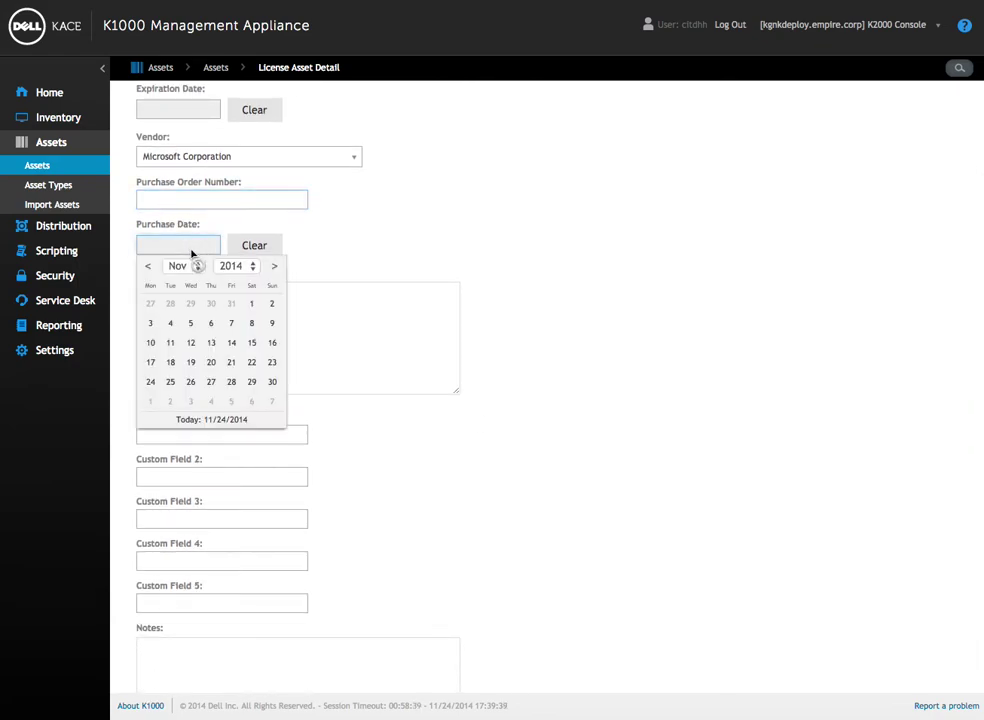
click(190, 323)
Add the note 'BSC test license'.
click(360, 336)
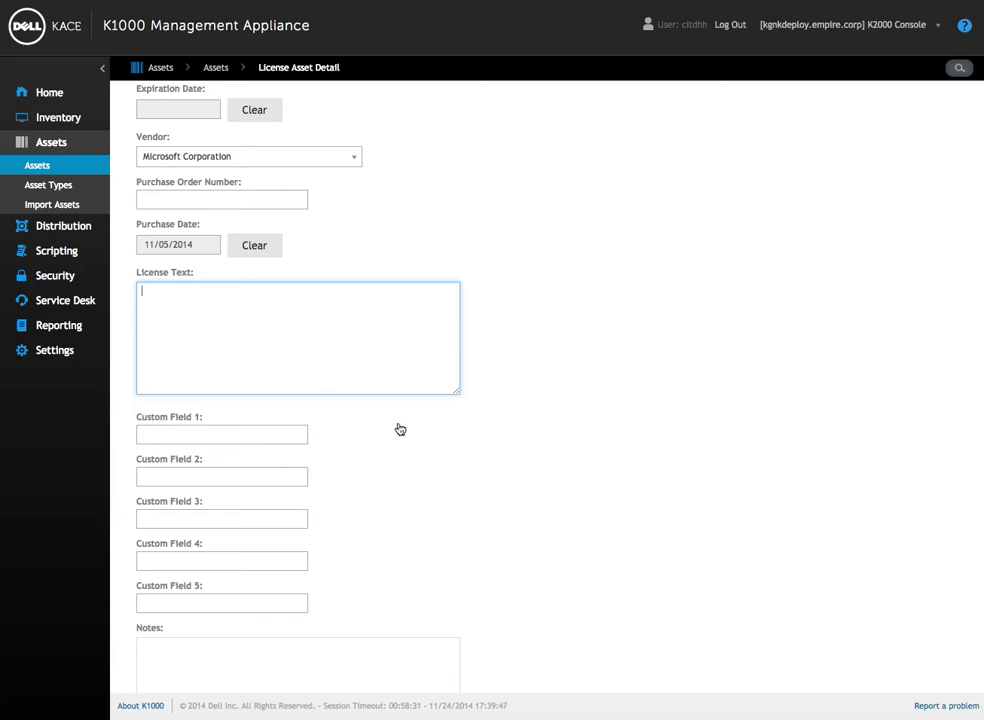
scroll(400, 428, down, 3)
click(262, 290)
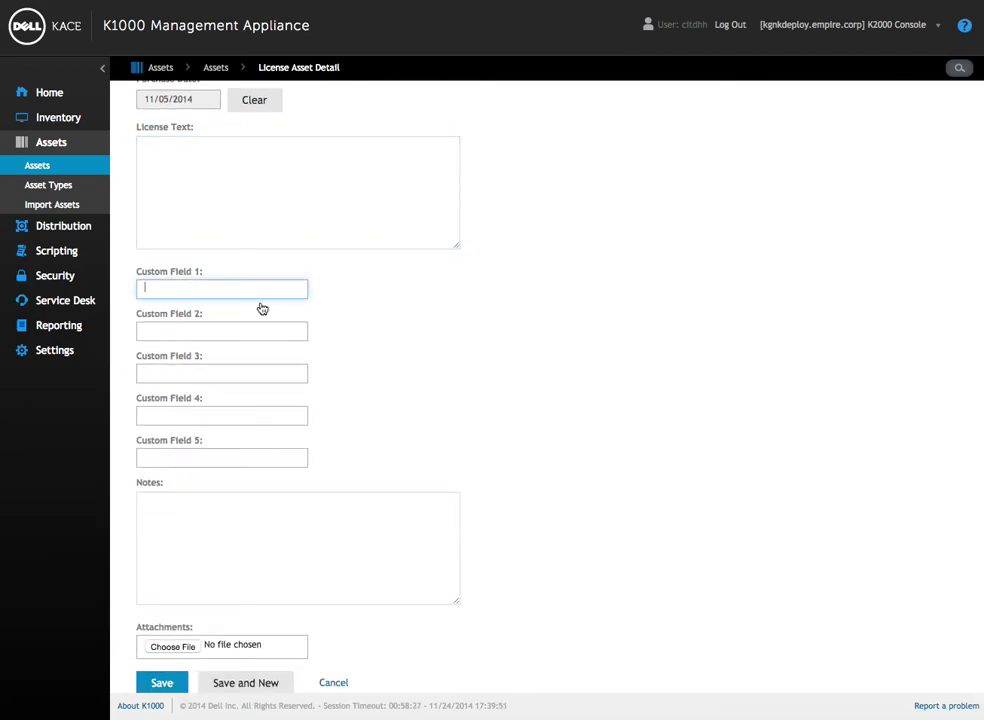
scroll(371, 411, down, 1)
click(285, 486)
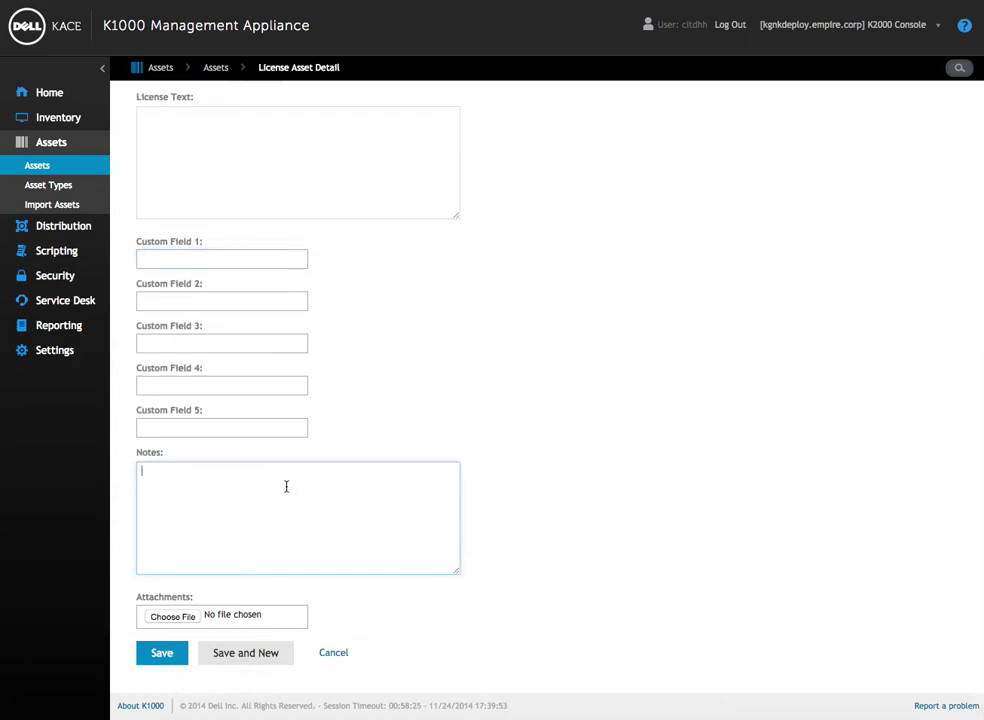
text(BSC te)
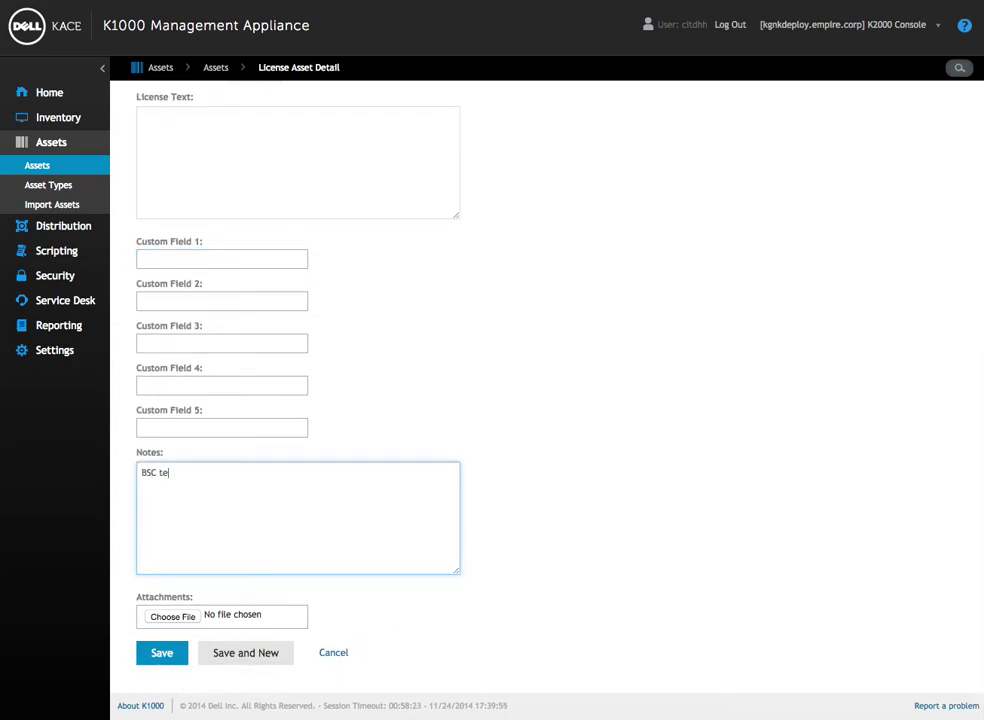
text(st license)
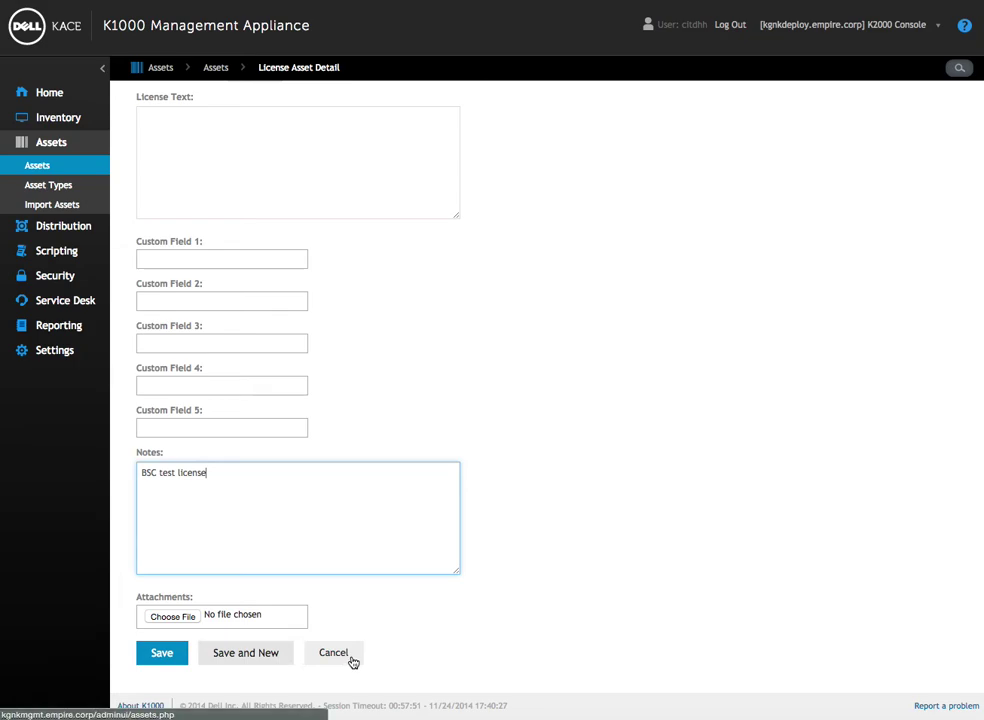
Cancel the license form without saving, returning to the Assets list.
click(352, 662)
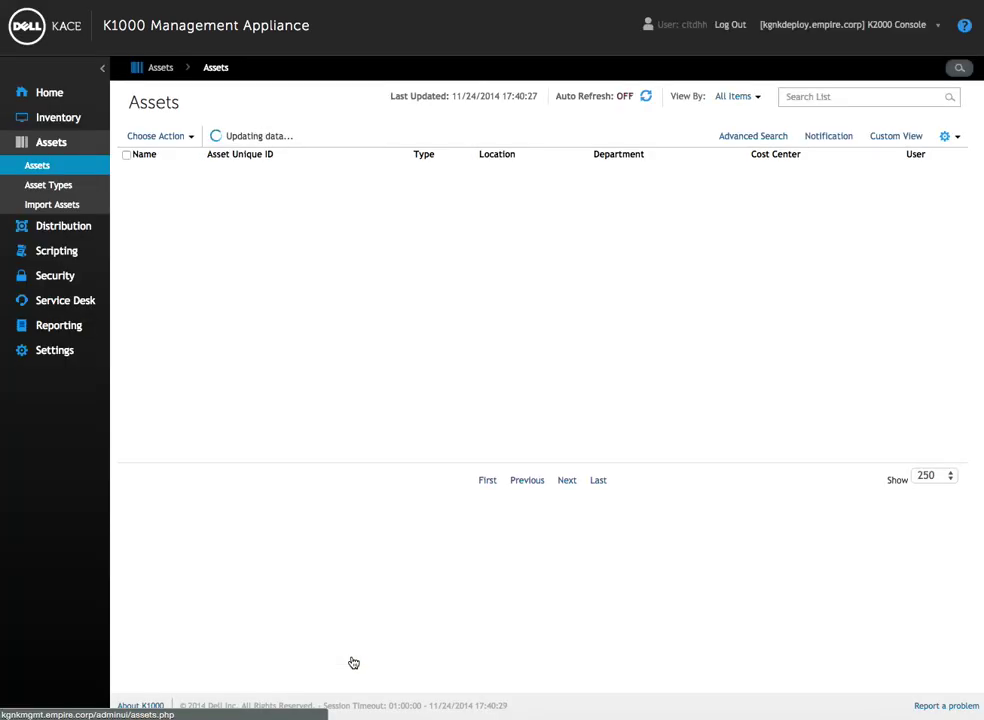